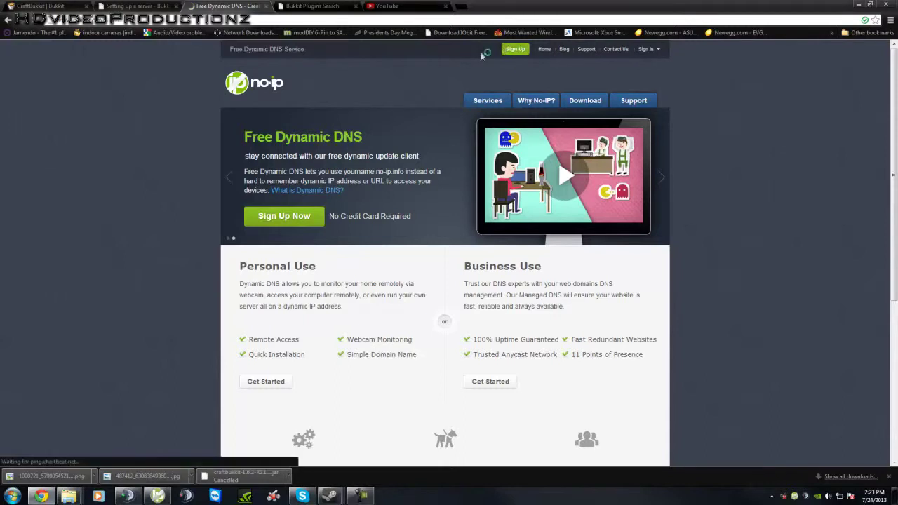
Go to the No-IP home page and open its free dynamic DNS sign-up form.
click(516, 49)
scroll(247, 147, down, 1)
scroll(215, 201, down, 5)
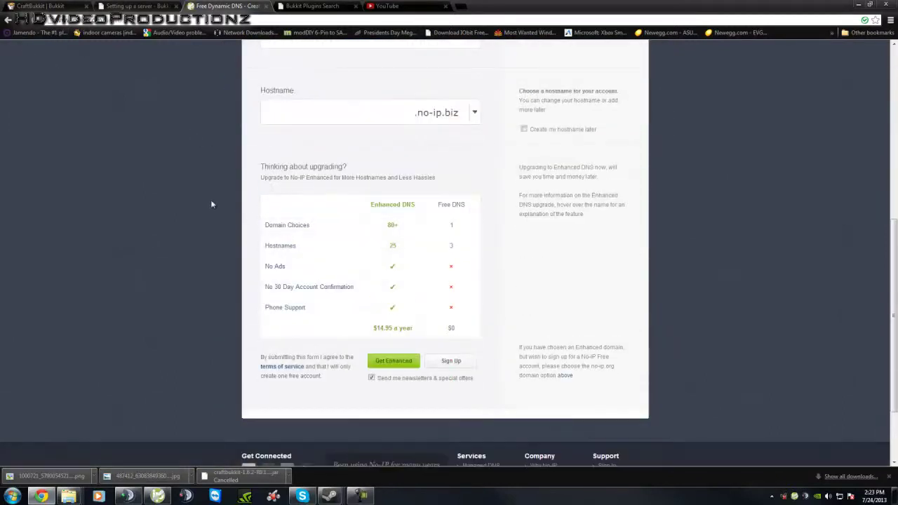
scroll(246, 211, up, 3)
scroll(246, 210, down, 3)
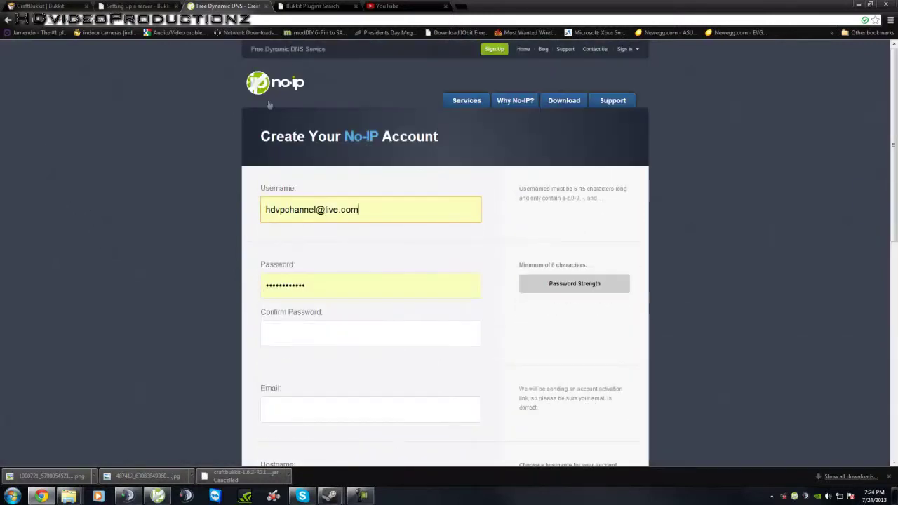
click(261, 86)
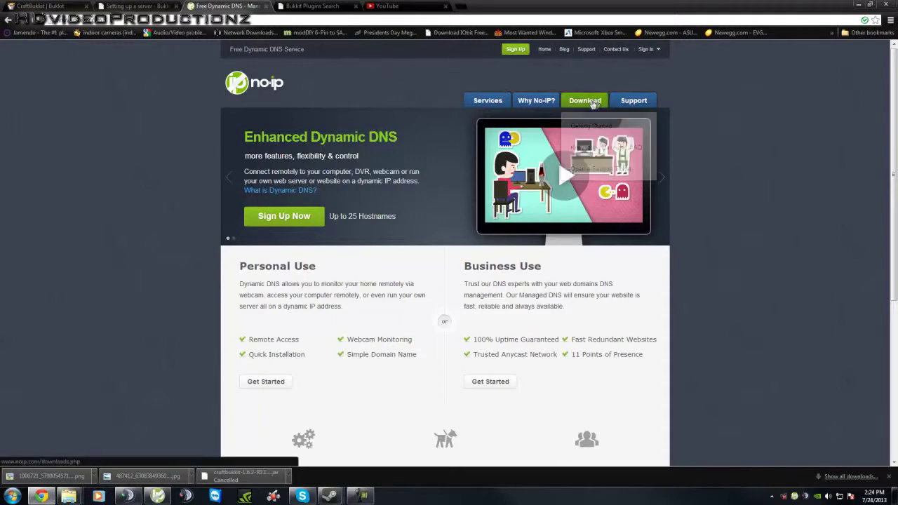
Log in to the No-IP account with the saved credentials and open the Add a host form under Manage Hosts.
click(646, 49)
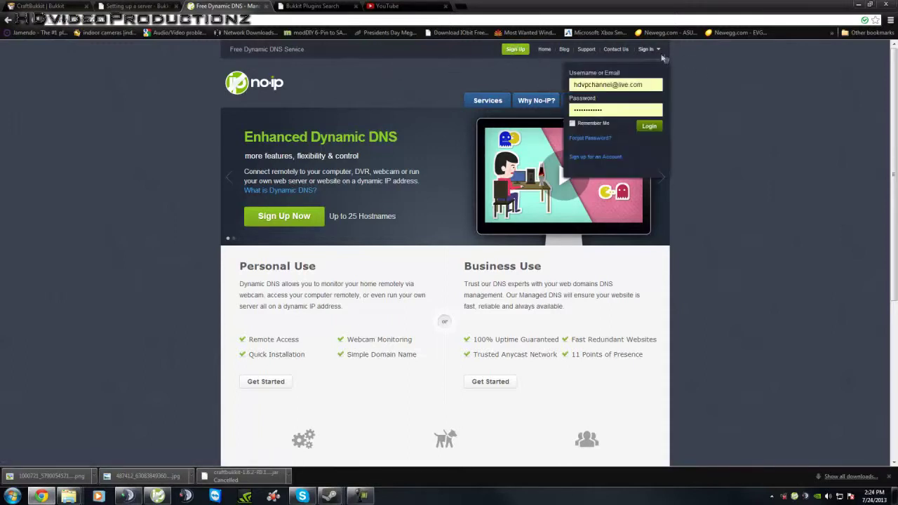
click(644, 128)
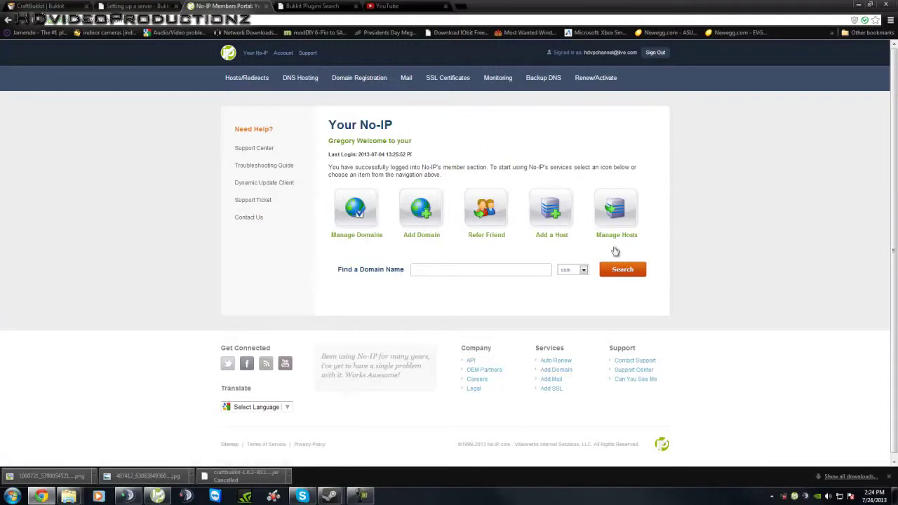
click(609, 221)
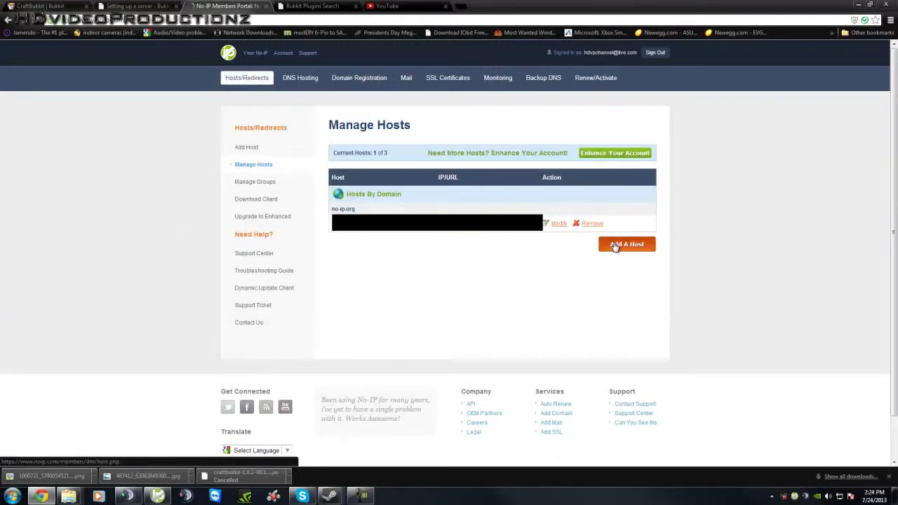
click(615, 245)
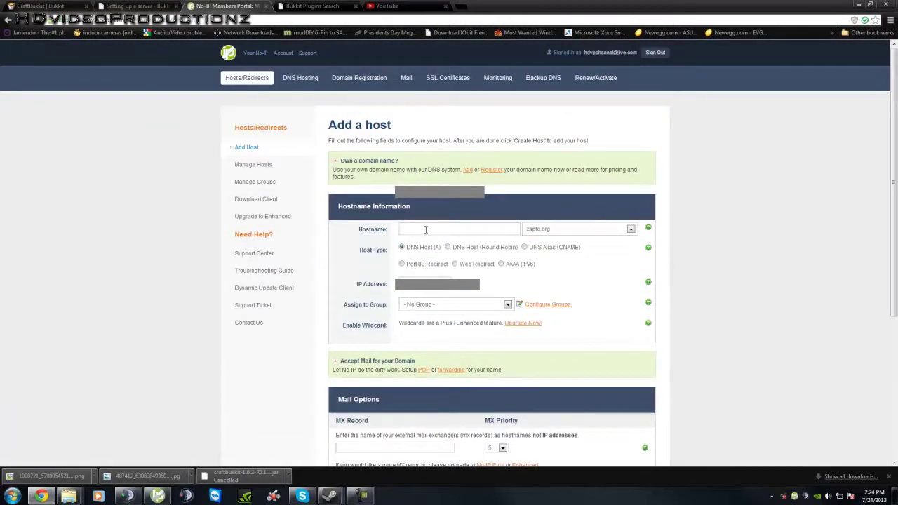
click(424, 230)
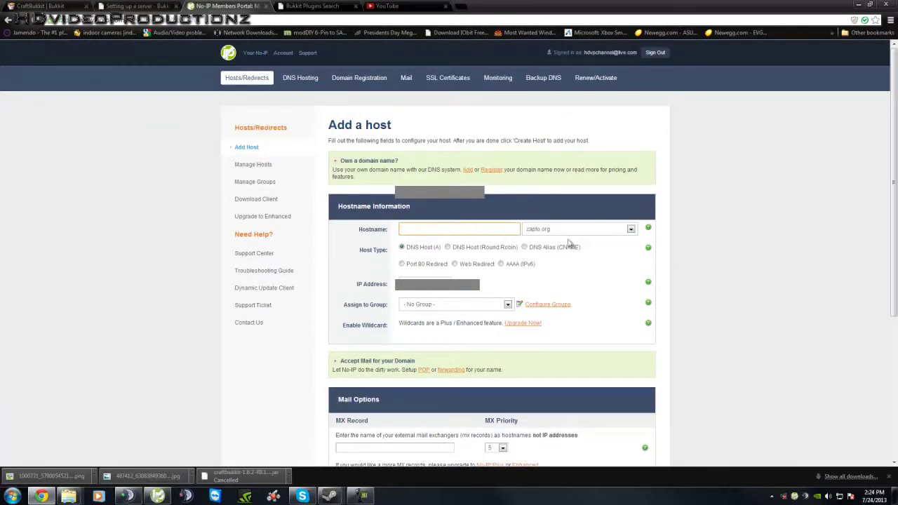
click(623, 231)
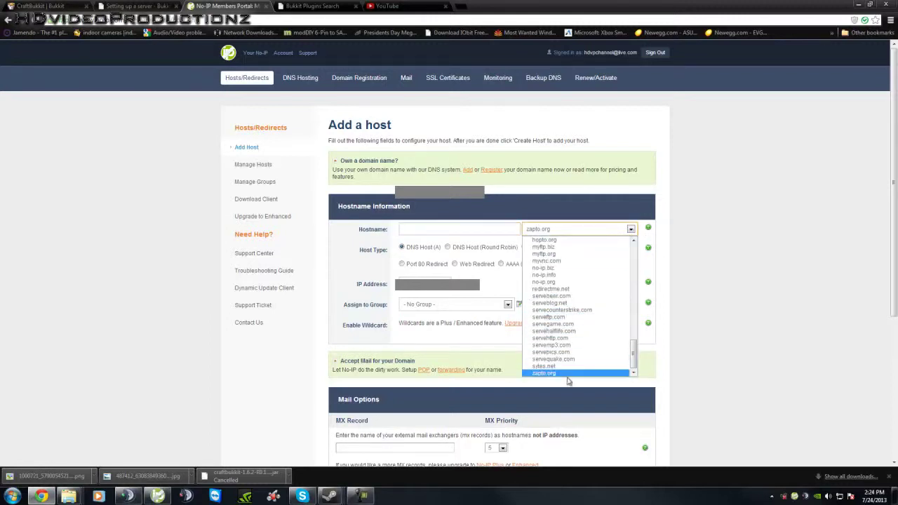
mouse_move(634, 354)
mouse_down()
mouse_move(635, 265)
mouse_move(624, 328)
mouse_move(633, 360)
mouse_up()
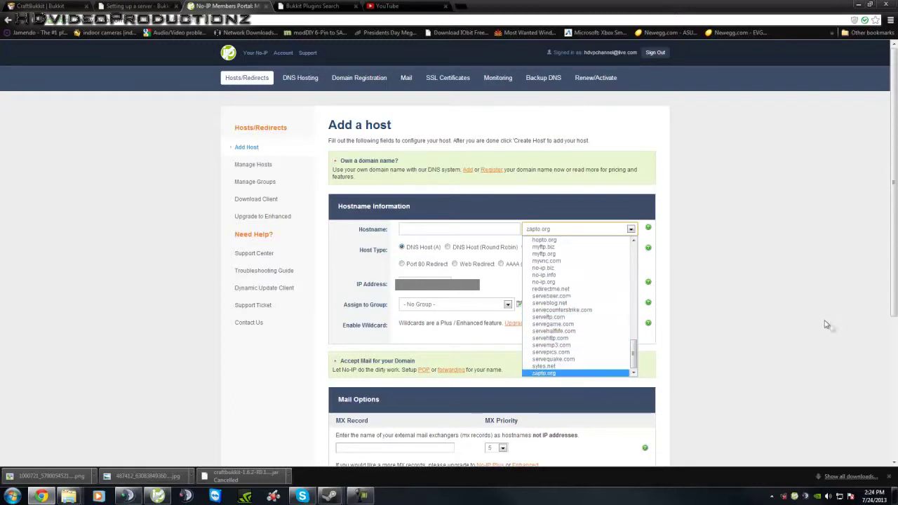
click(770, 322)
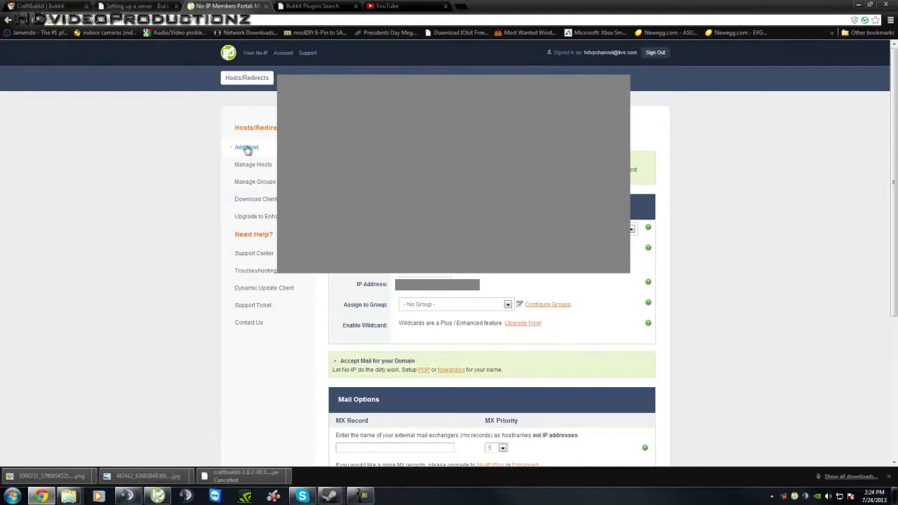
click(250, 168)
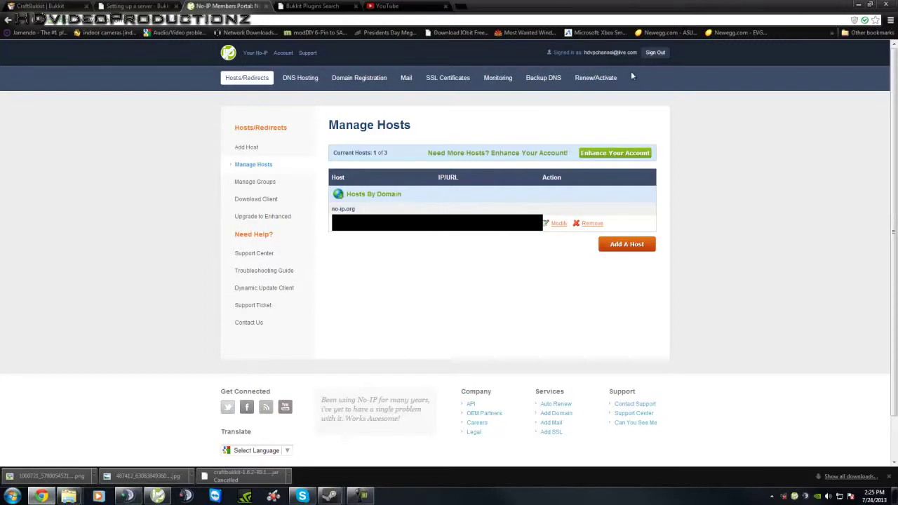
Download the DUCSetup_v4_0_1.exe Windows update client from No-IP's Download page, then minimize the browser.
click(228, 56)
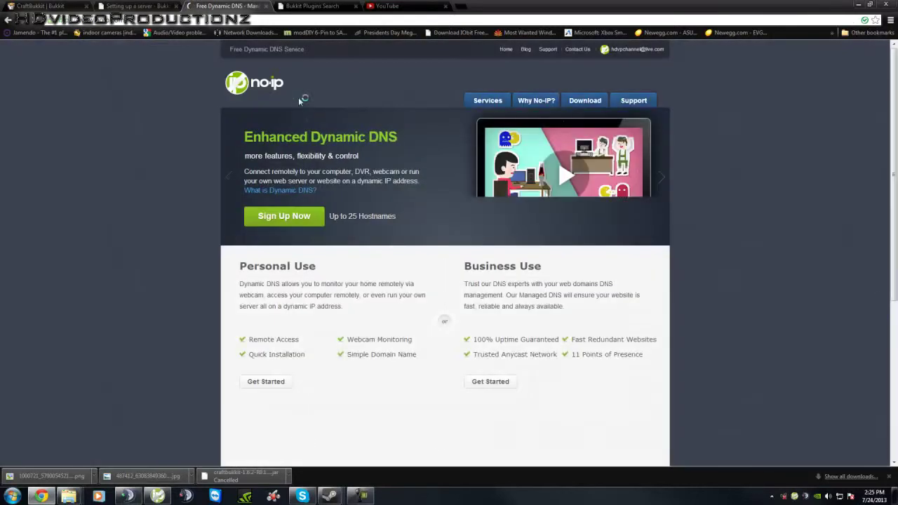
click(586, 100)
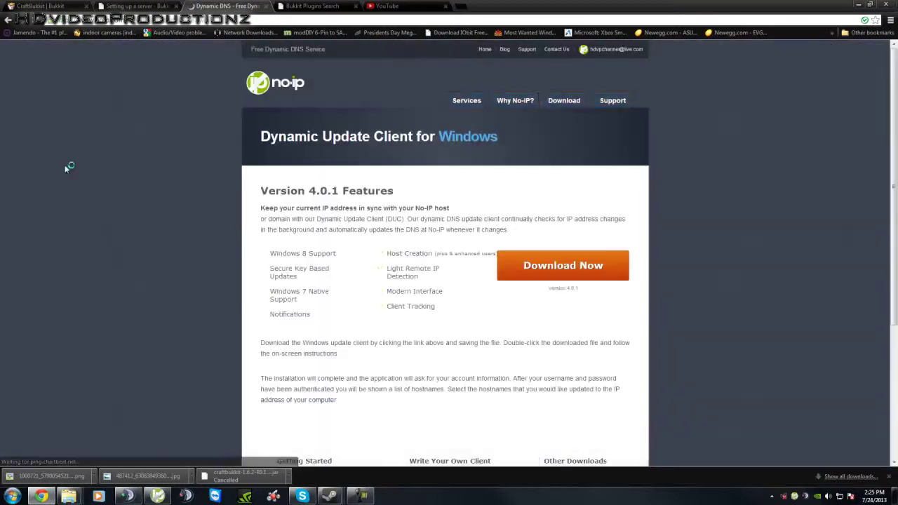
click(563, 265)
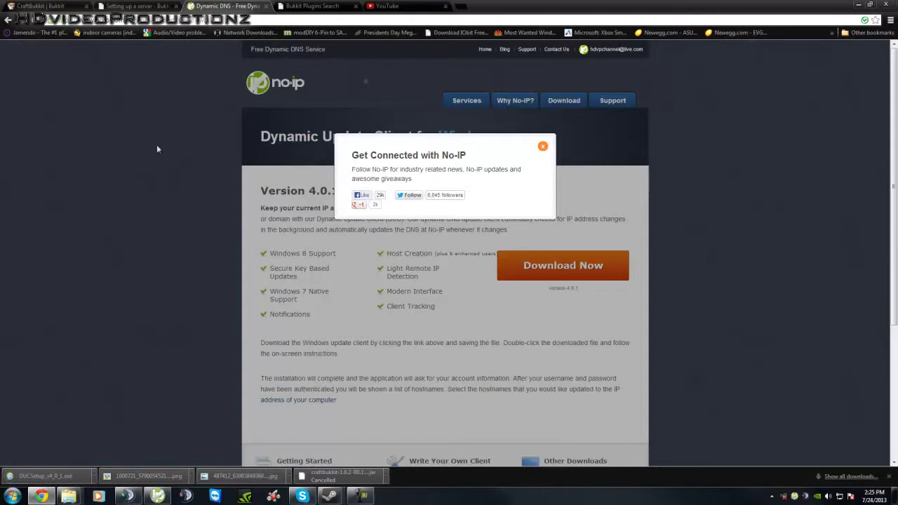
click(860, 5)
Launch the No-IP DUC update client from the installed programs list.
click(11, 496)
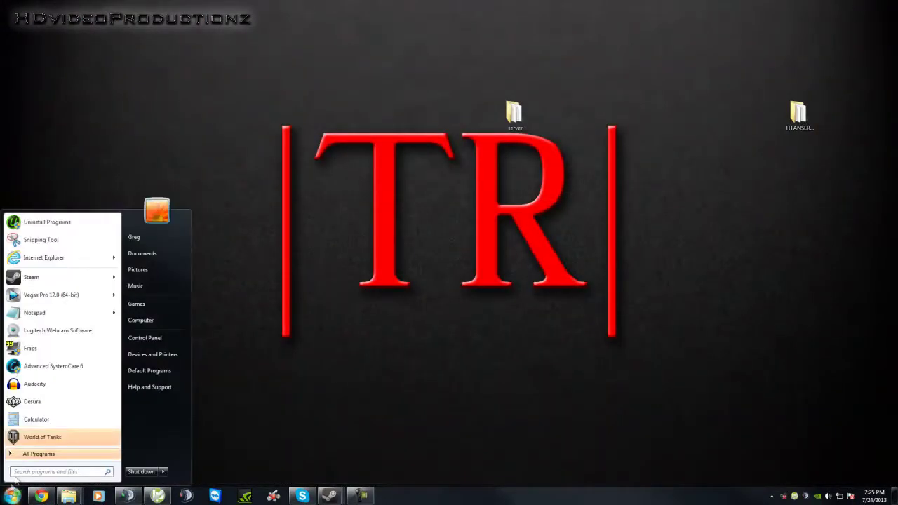
click(38, 454)
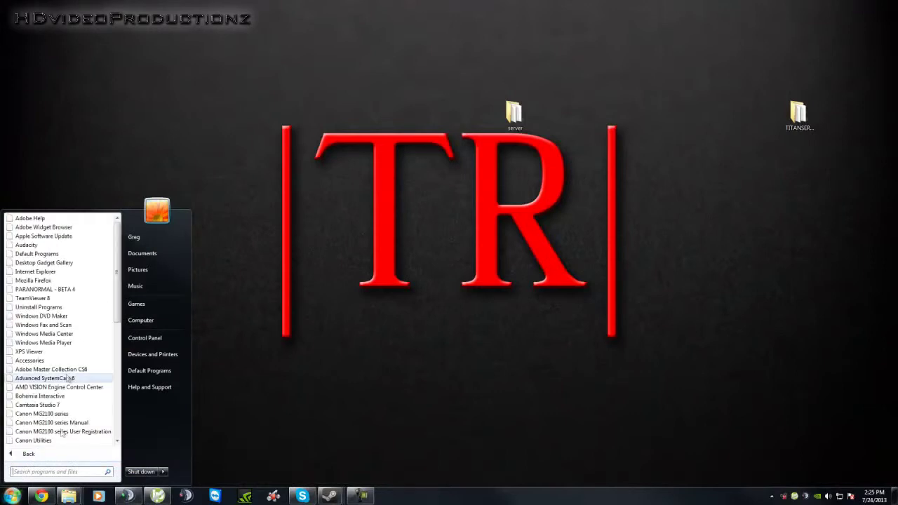
scroll(69, 375, down, 5)
scroll(43, 397, up, 2)
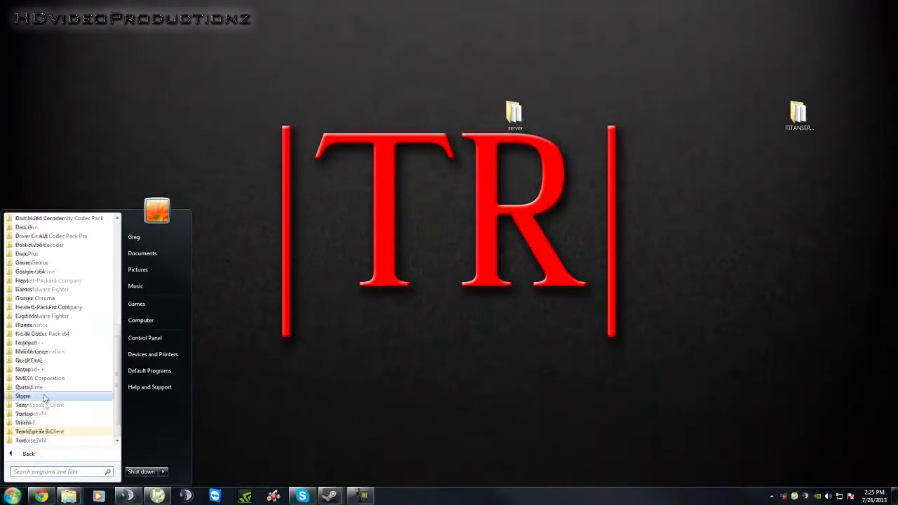
click(36, 387)
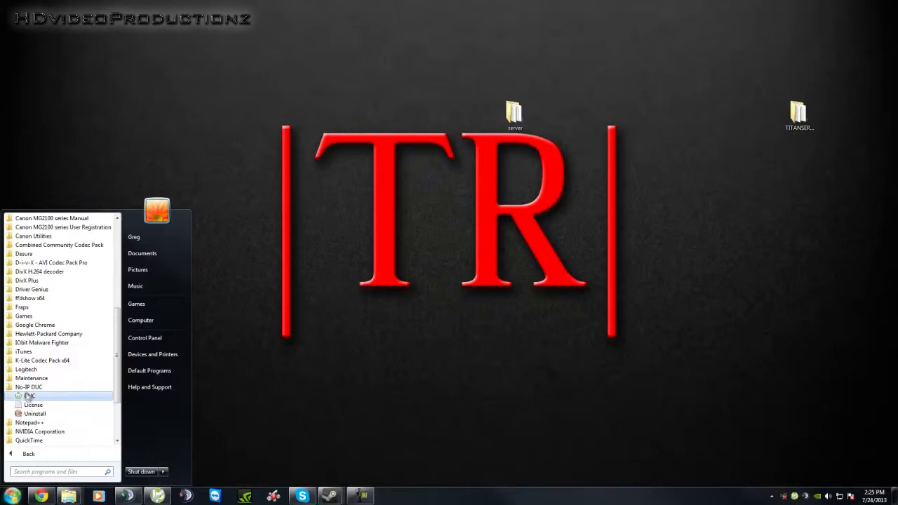
click(403, 276)
In the DUC window, select the new no-ip.org hostname for updating, save it, and hide the client.
right_click(795, 497)
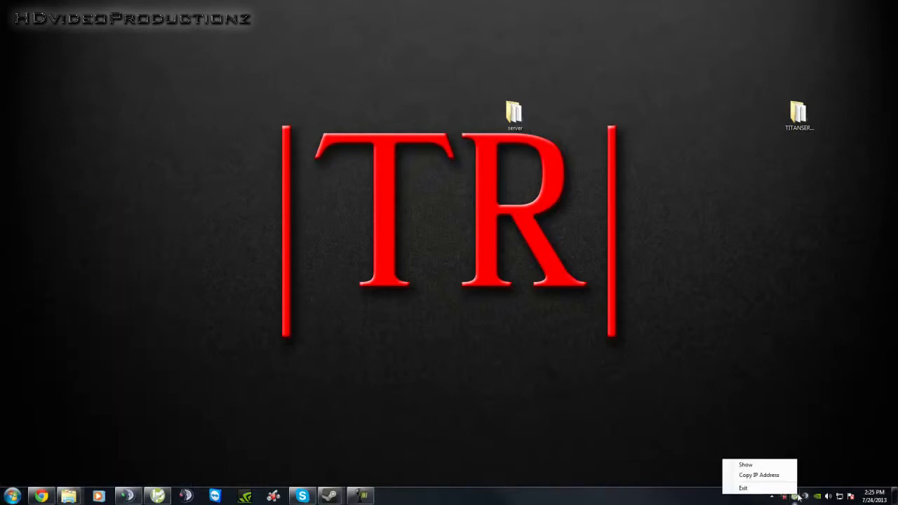
click(756, 466)
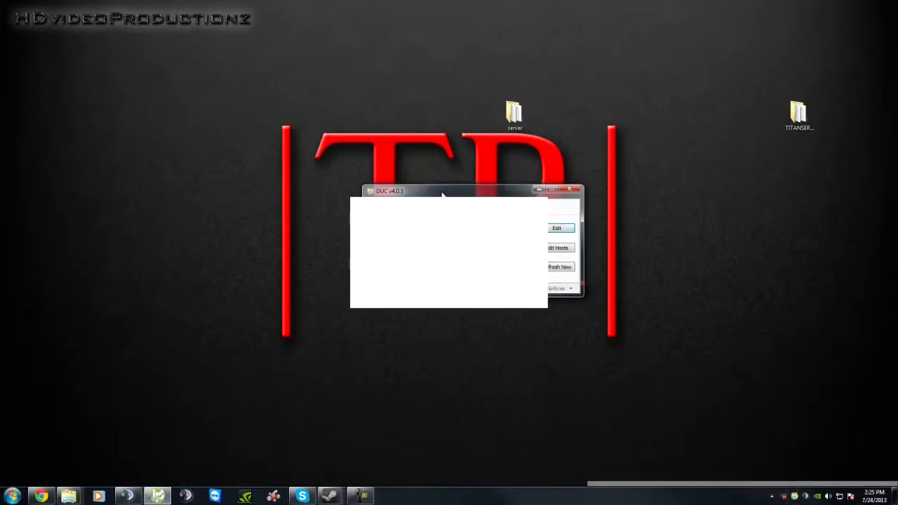
click(559, 248)
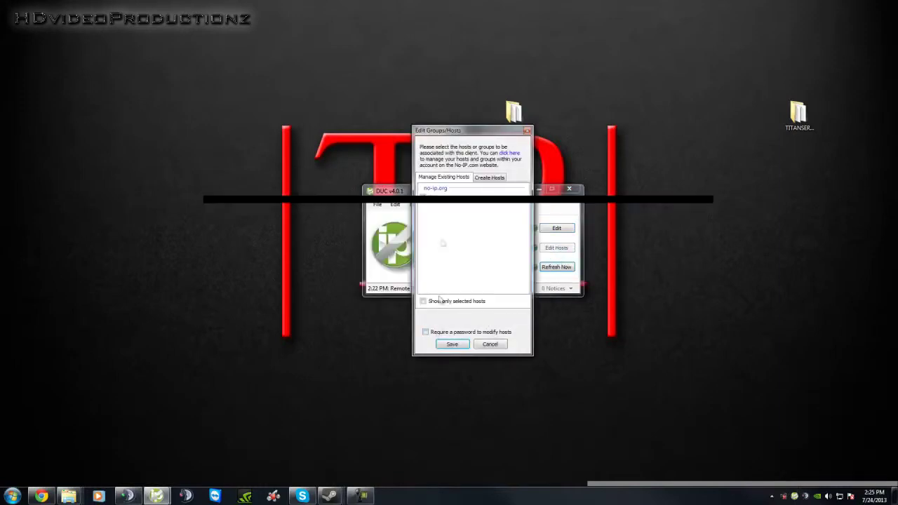
click(492, 344)
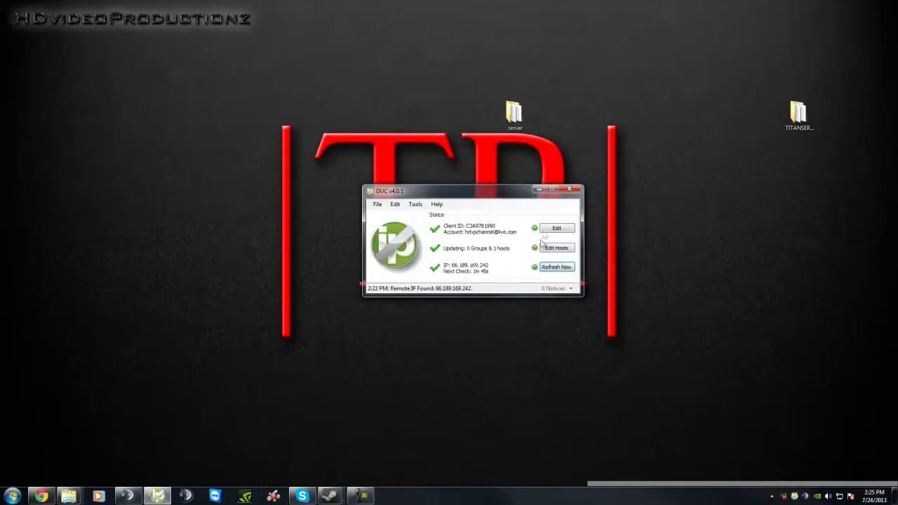
click(550, 229)
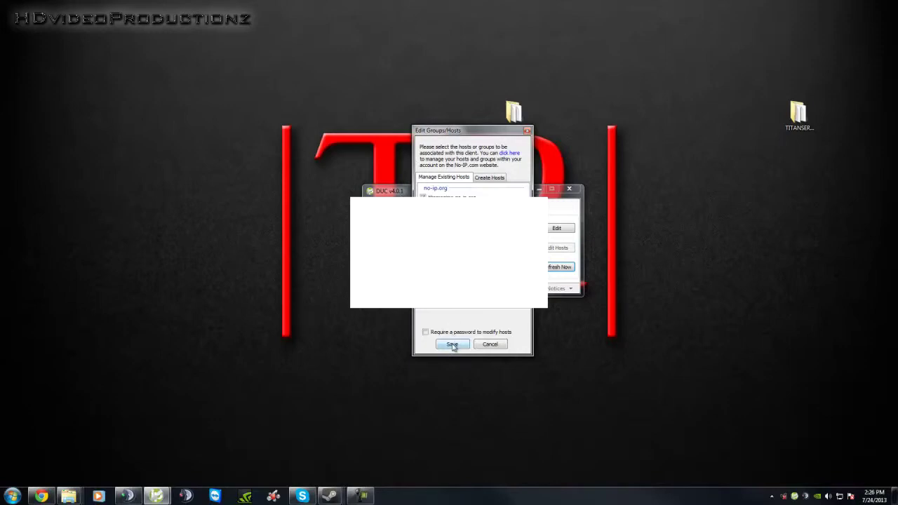
click(453, 345)
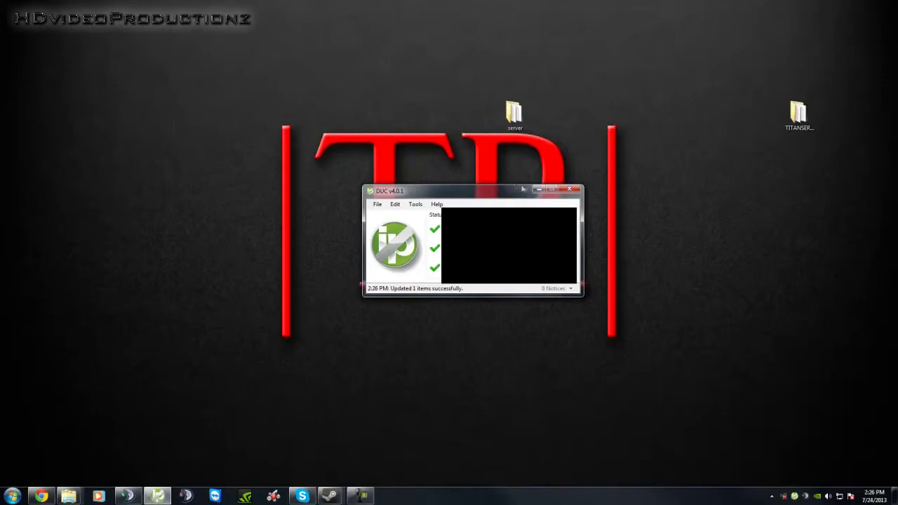
click(538, 189)
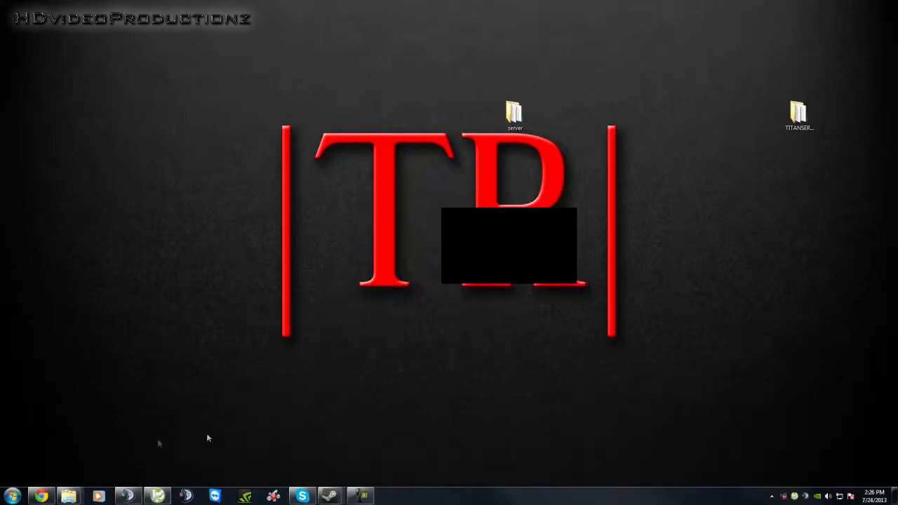
Bring back the server folder window and run start.bat to launch the Minecraft server console.
mouse_move(70, 496)
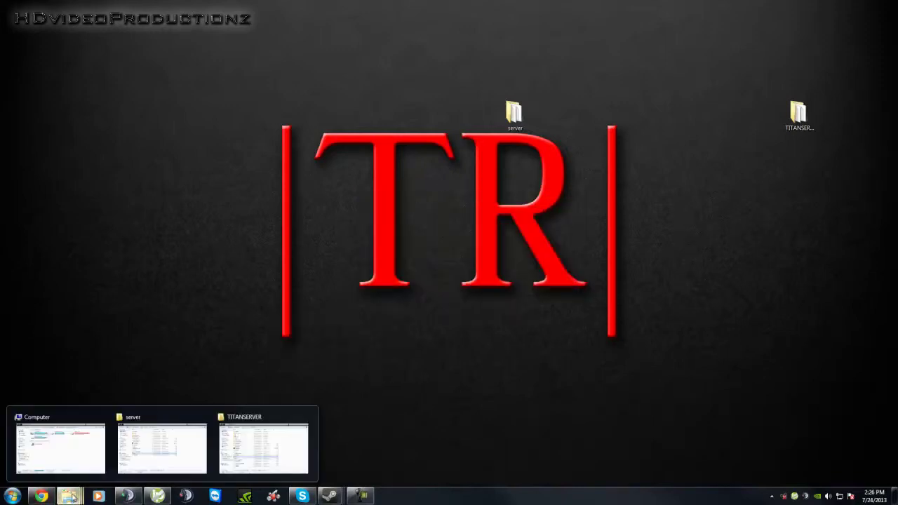
click(177, 456)
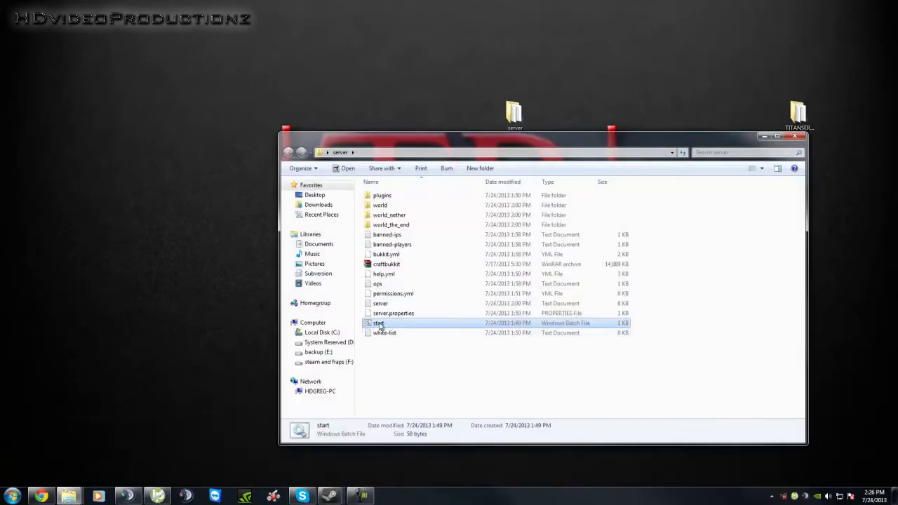
double_click(379, 324)
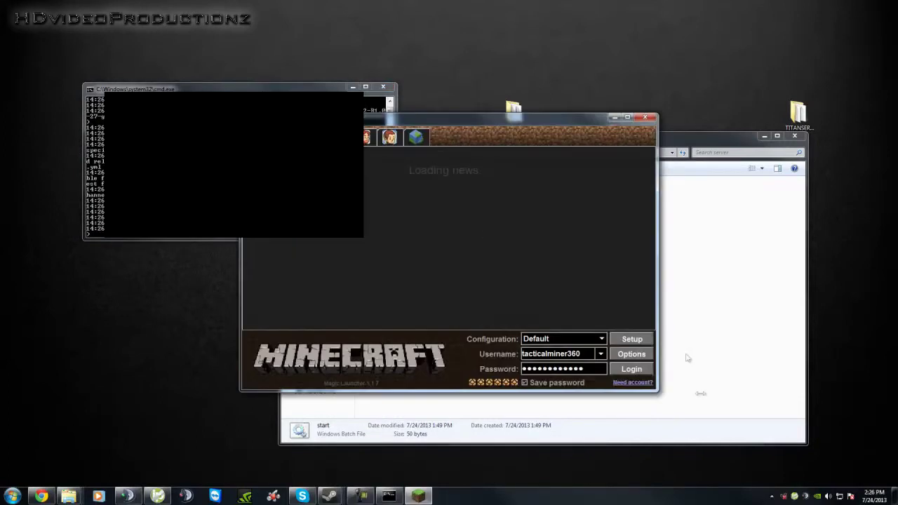
Log in to Minecraft 1.6.2, join the local server via the No-IP hostname, then disconnect.
click(647, 372)
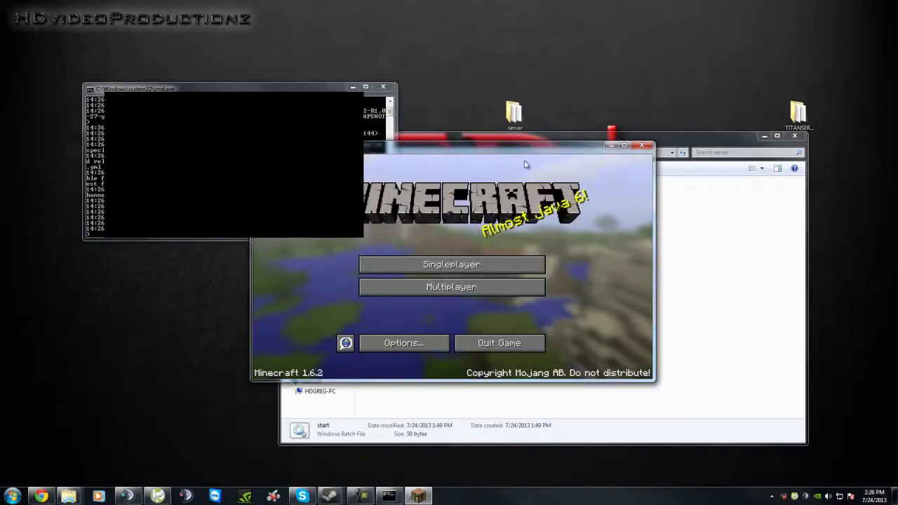
click(624, 145)
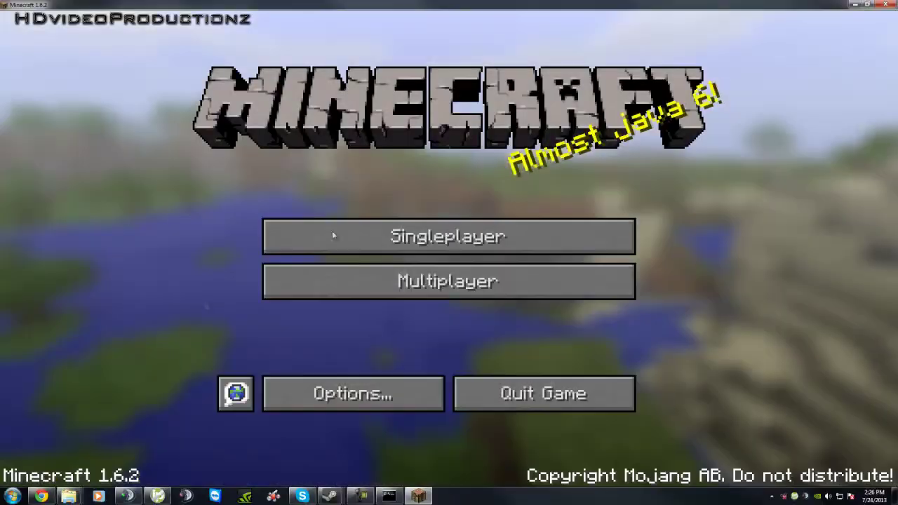
click(418, 297)
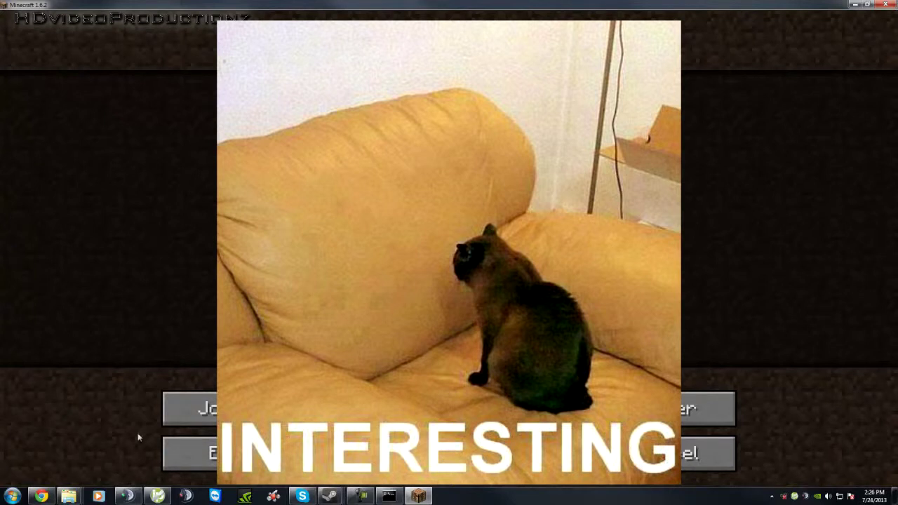
click(184, 407)
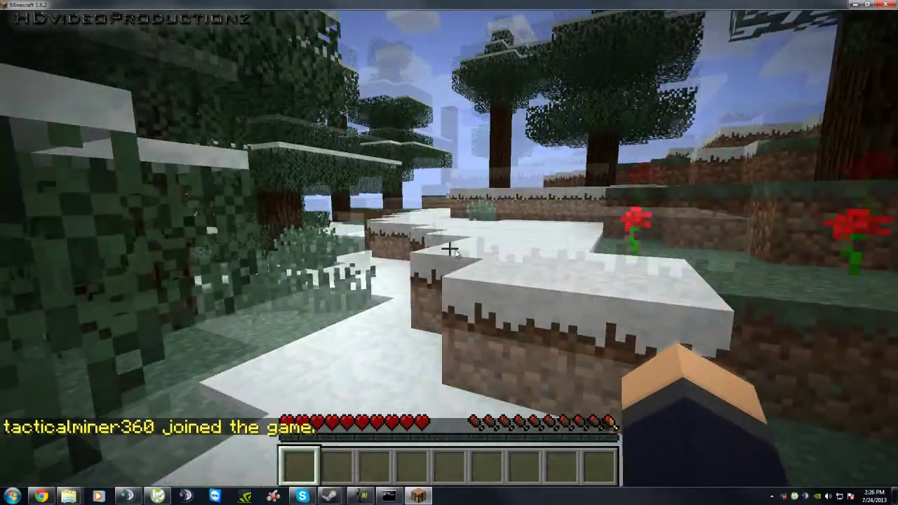
key(Escape)
click(466, 341)
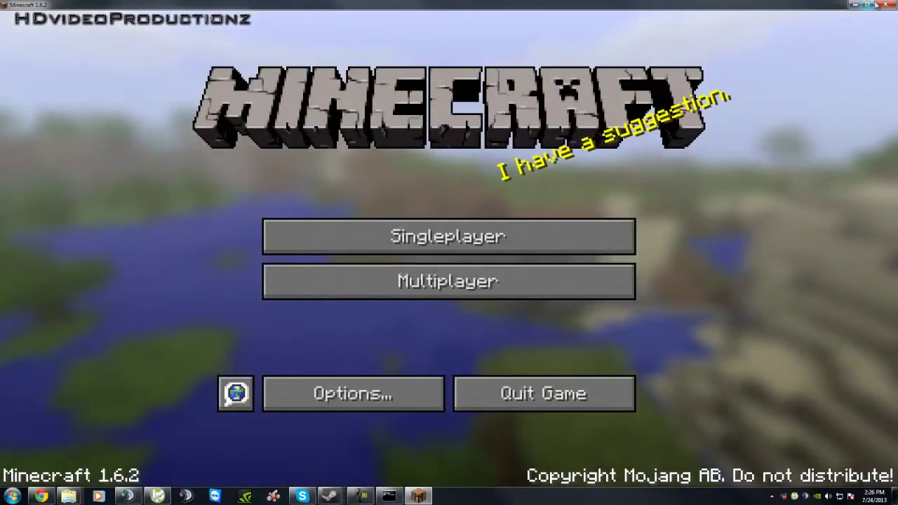
Quit Minecraft, shut the server down with 'stop', close its console, and close the server folder.
key(alt+F4)
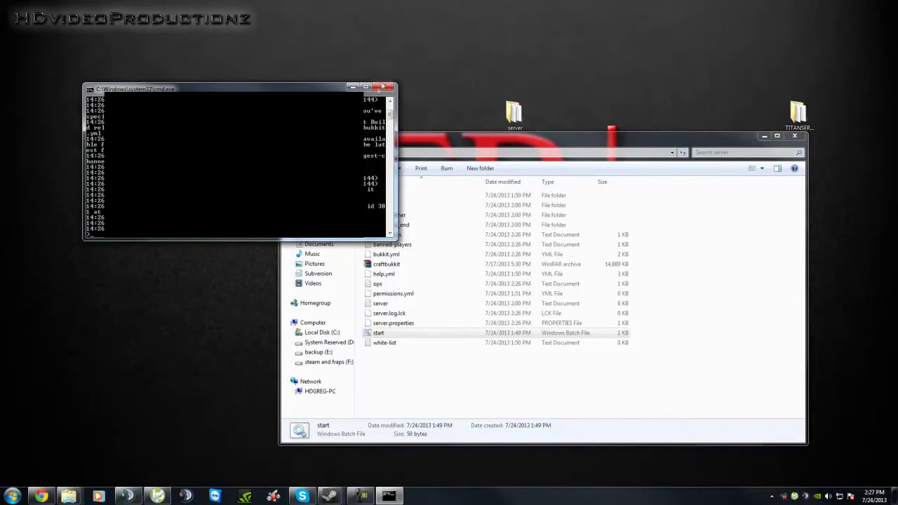
text(stop)
key(Return)
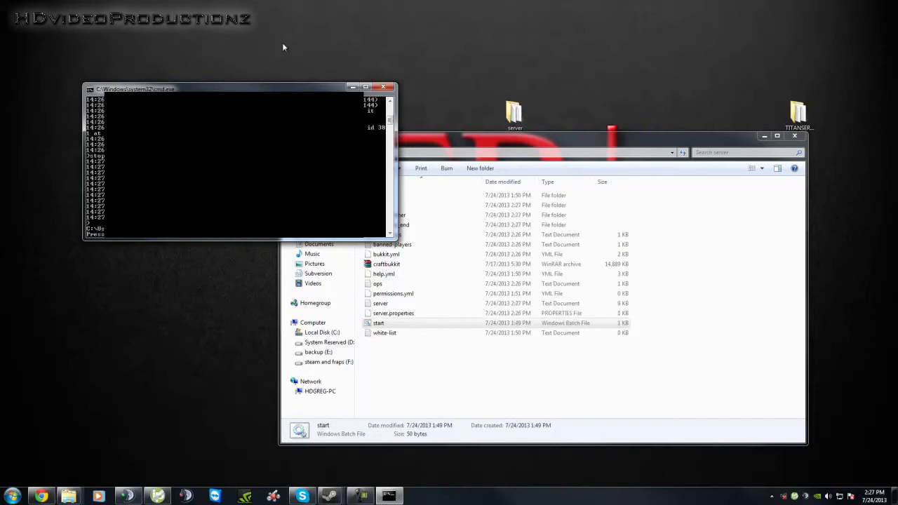
key(Return)
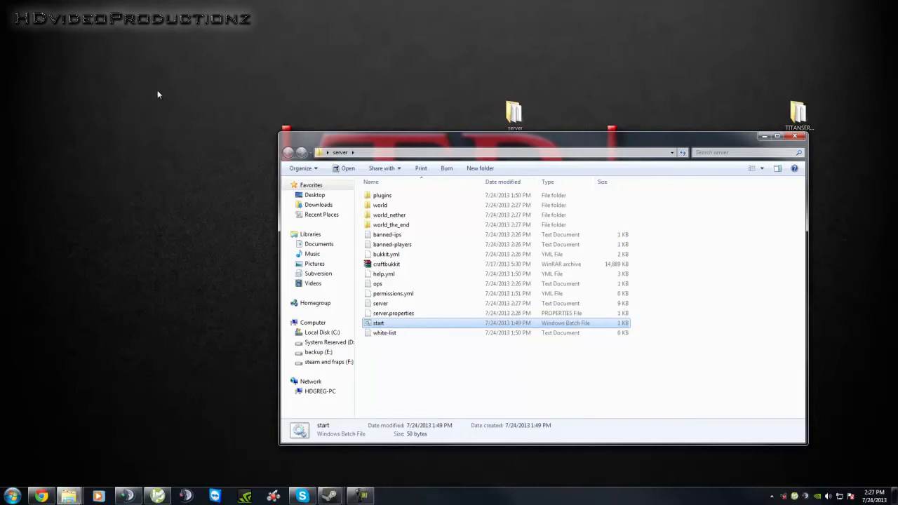
click(795, 136)
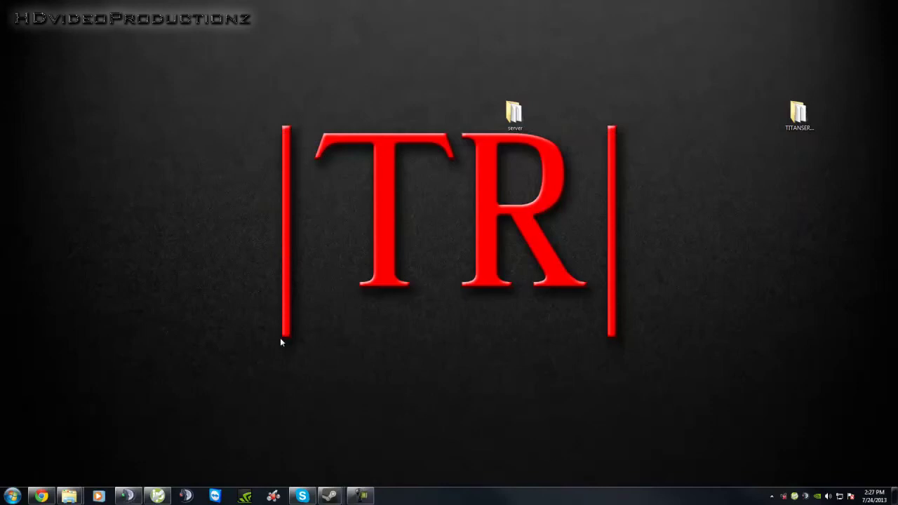
drag(280, 341, 617, 128)
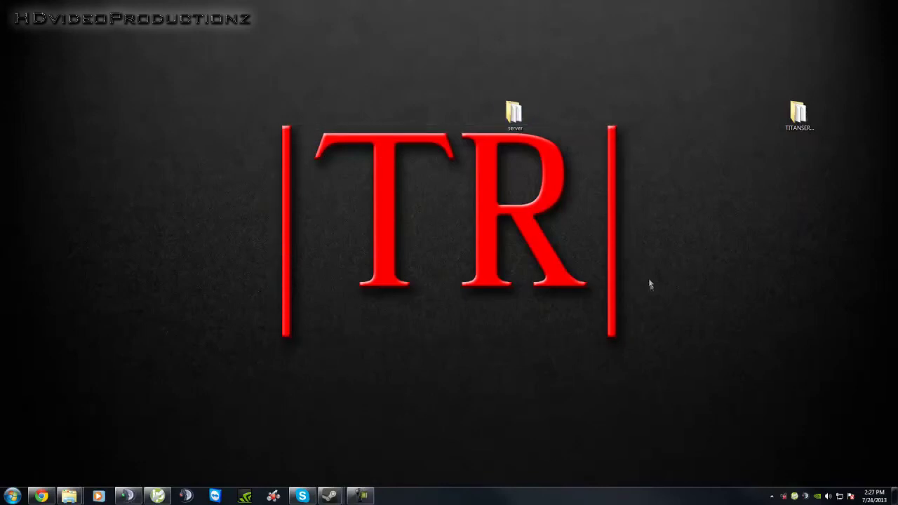